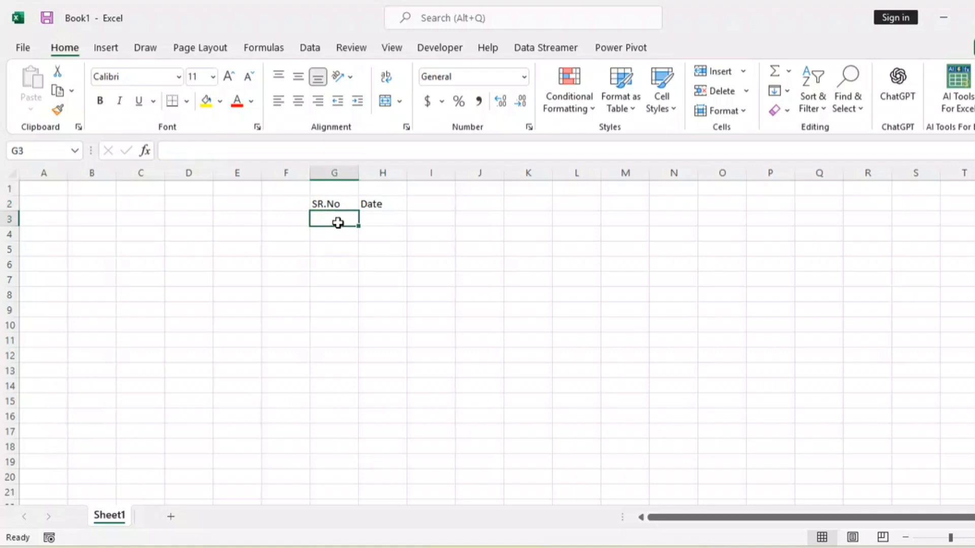
Step: Enter 1 and 2 under SR.No in G3 and G4, and fill the numbering down to G19
text(1)
key(Return)
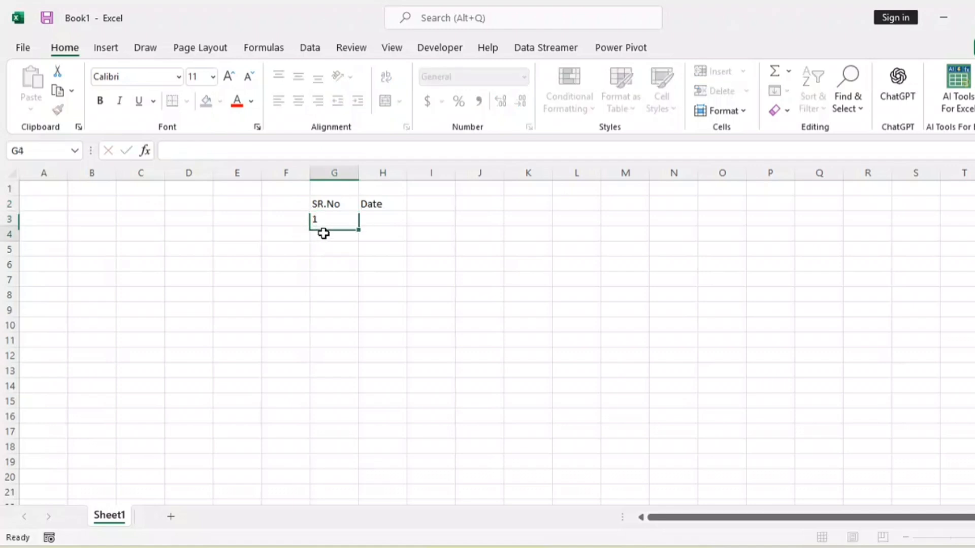
text(2)
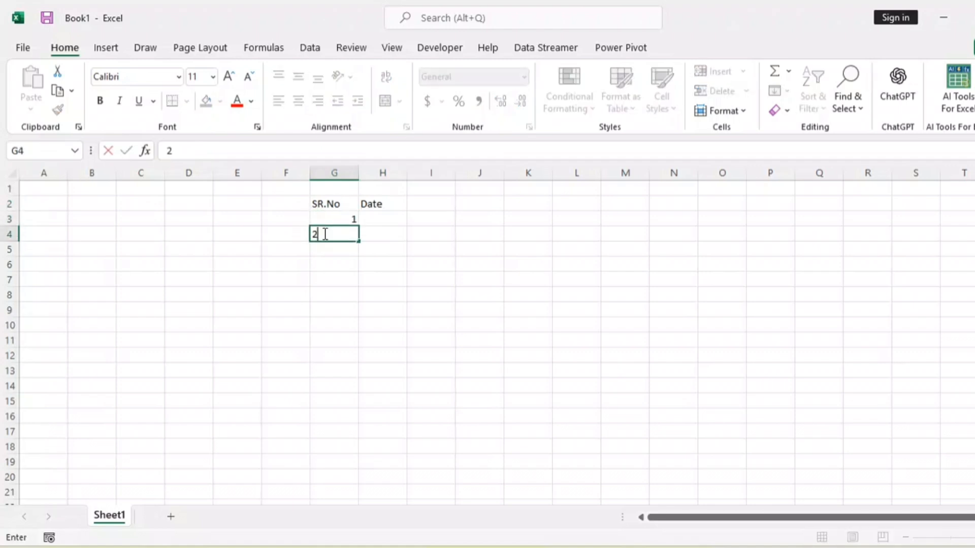
key(Return)
drag(354, 217, 350, 467)
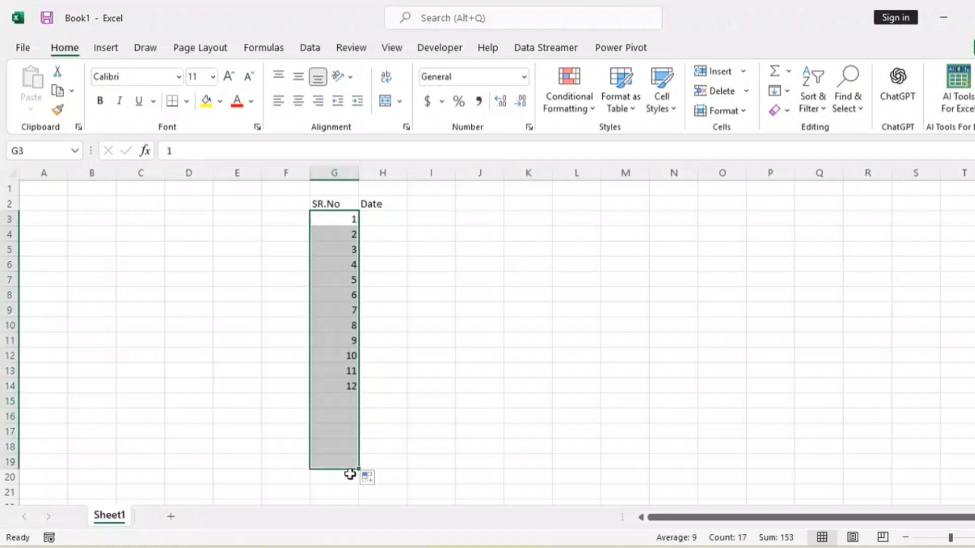
Step: Enter the date 1/1/2026 in cell H3 under the Date header
click(383, 217)
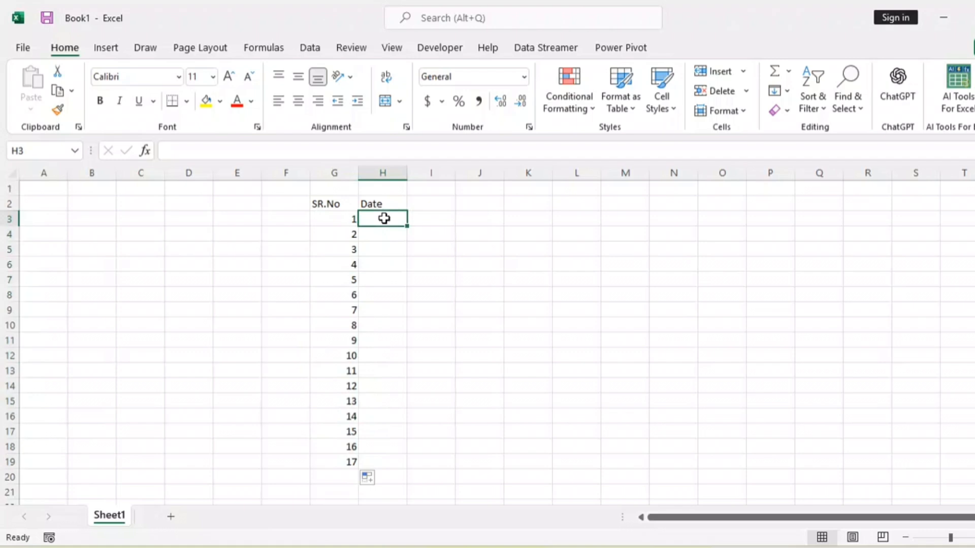
text(1/)
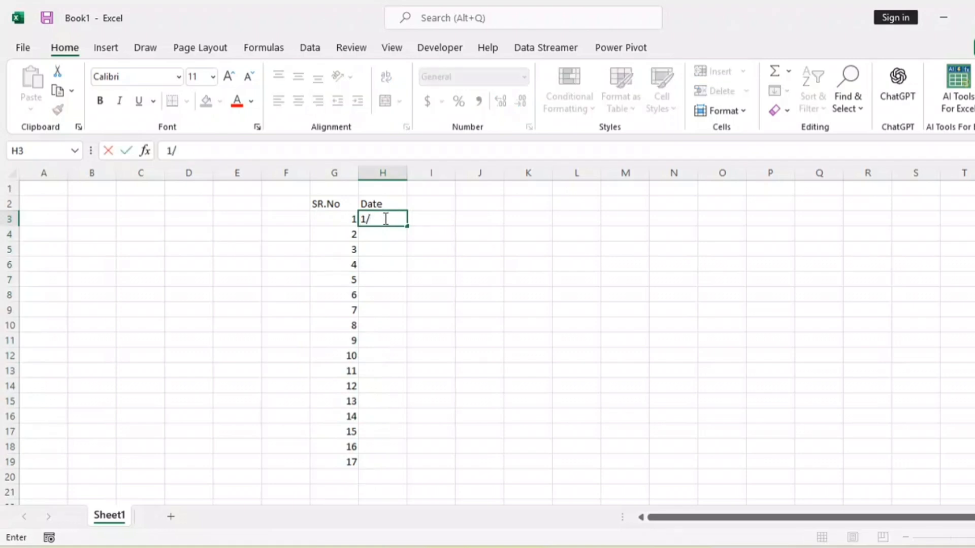
text(1/2016)
key(BackSpace)
key(BackSpace)
text(26)
key(Return)
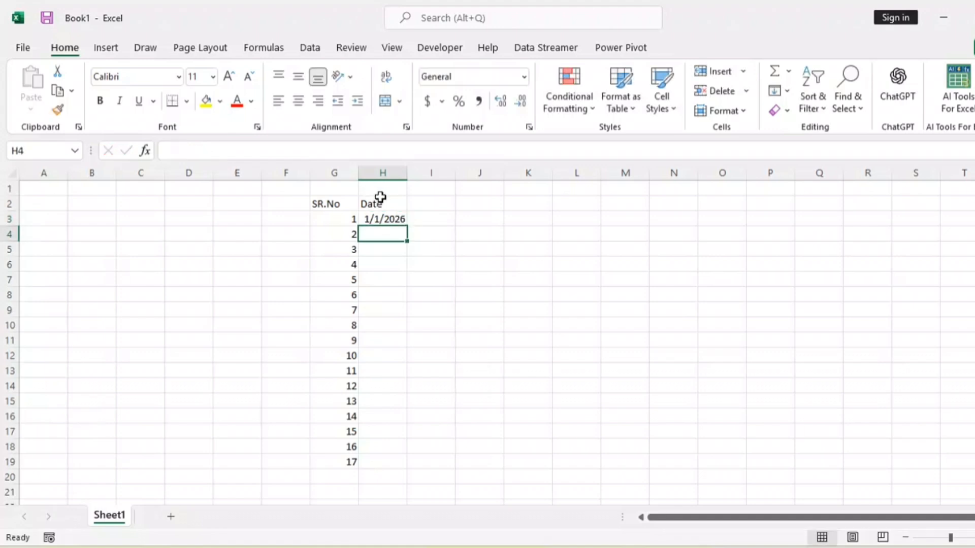
Step: Fill the date from H3 down to H19 and widen column H to fit the dates
click(398, 219)
drag(404, 227, 401, 467)
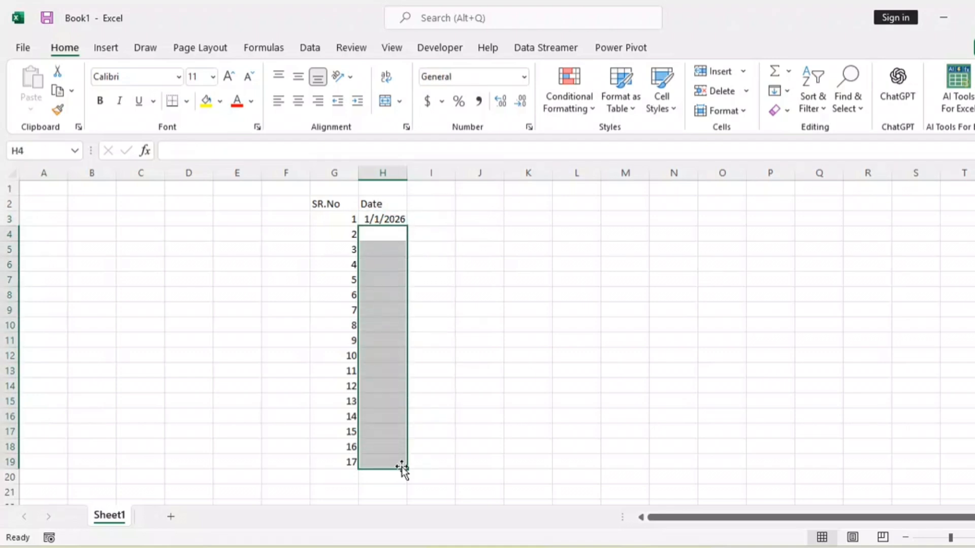
click(400, 220)
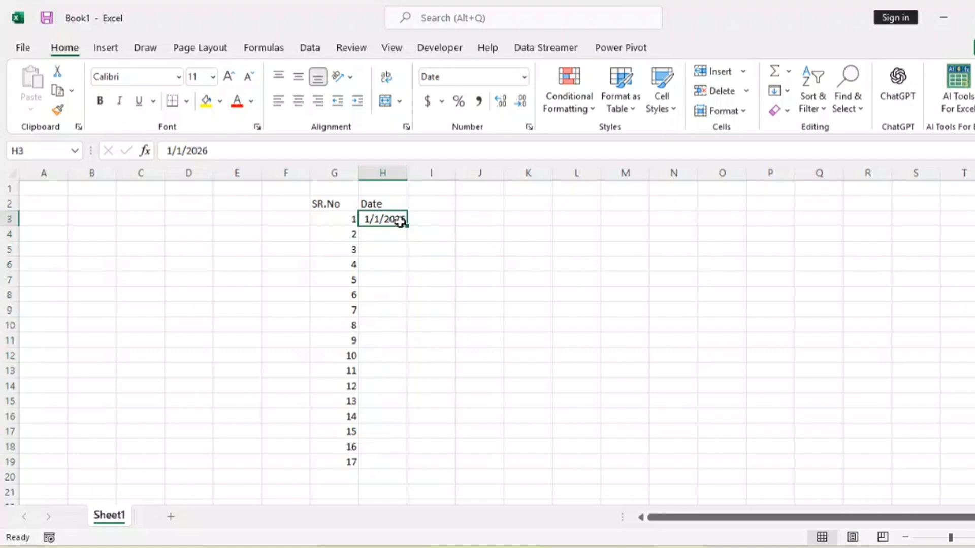
drag(407, 226, 403, 475)
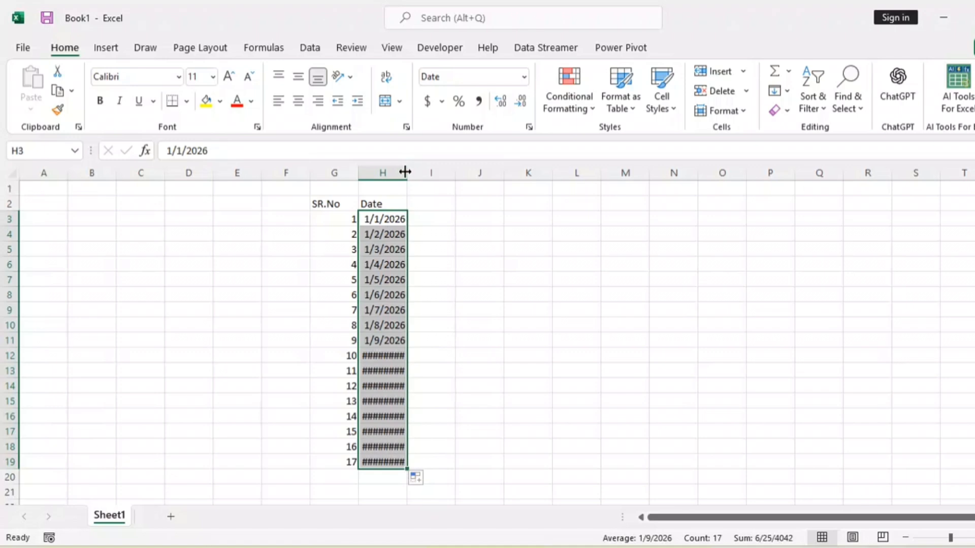
drag(404, 172, 432, 174)
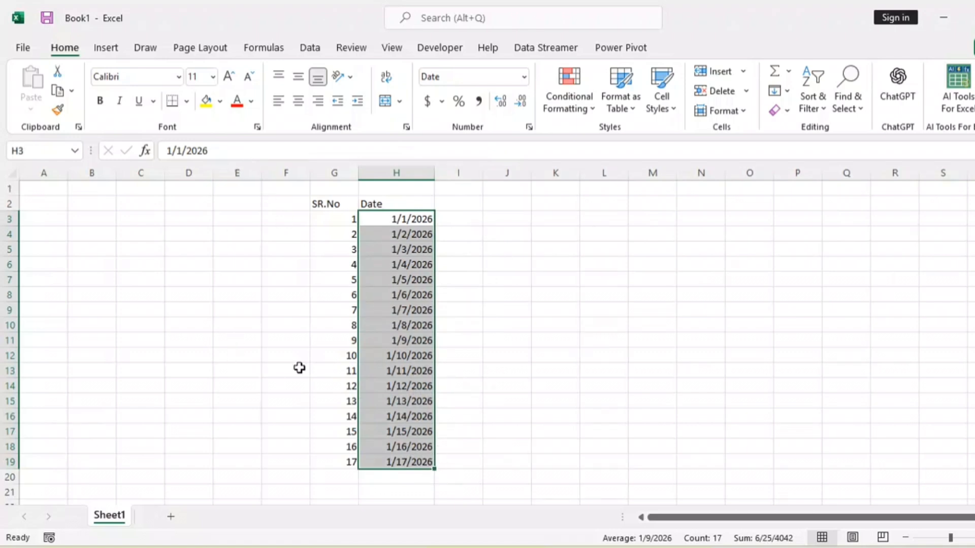
Step: Undo the column widening, both fills, the date entry and the 2 in G4, keeping only the 1 in G3
key(ctrl+z)
key(ctrl+z)
key(ctrl+z)
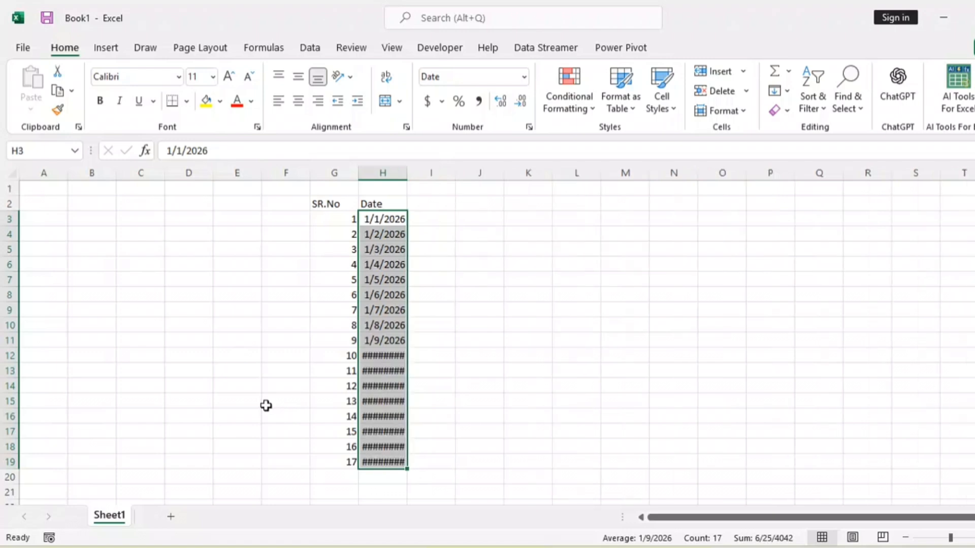
key(ctrl+z)
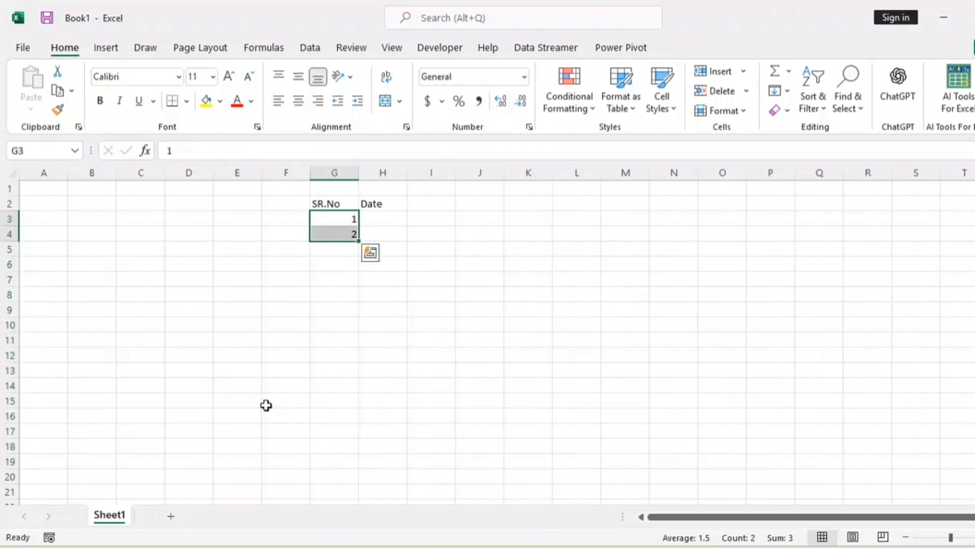
key(ctrl+z)
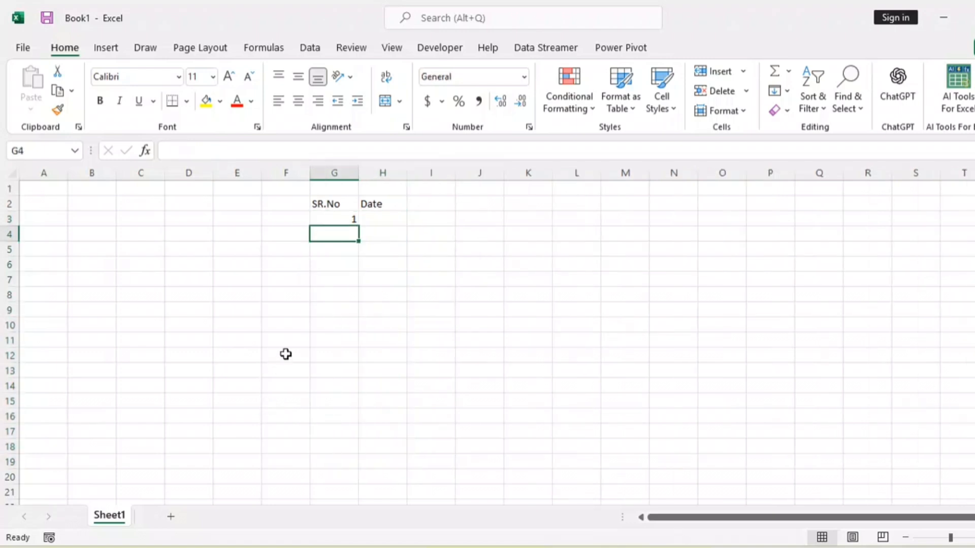
click(333, 318)
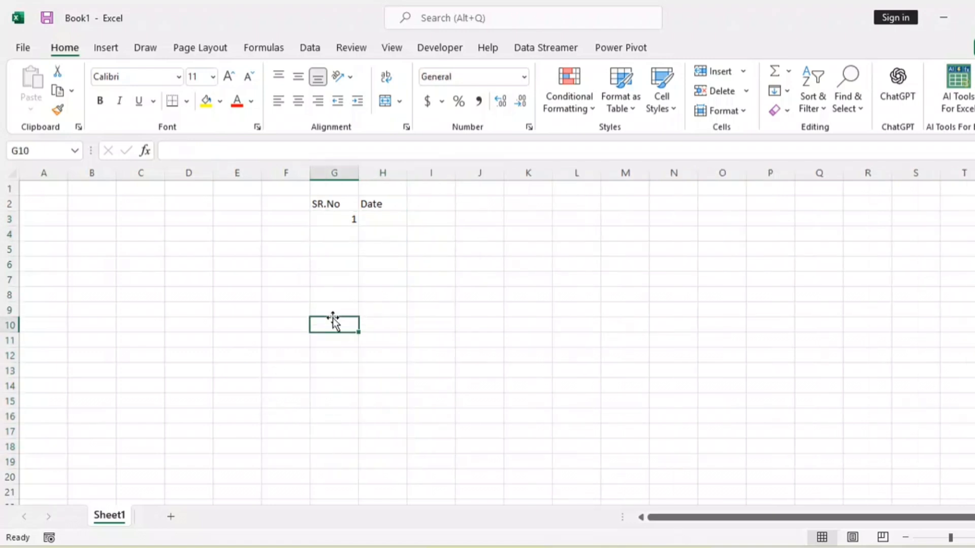
Step: Fill a linear series down the column from the 1 in G3, with step value 1 and stop value 365
click(346, 217)
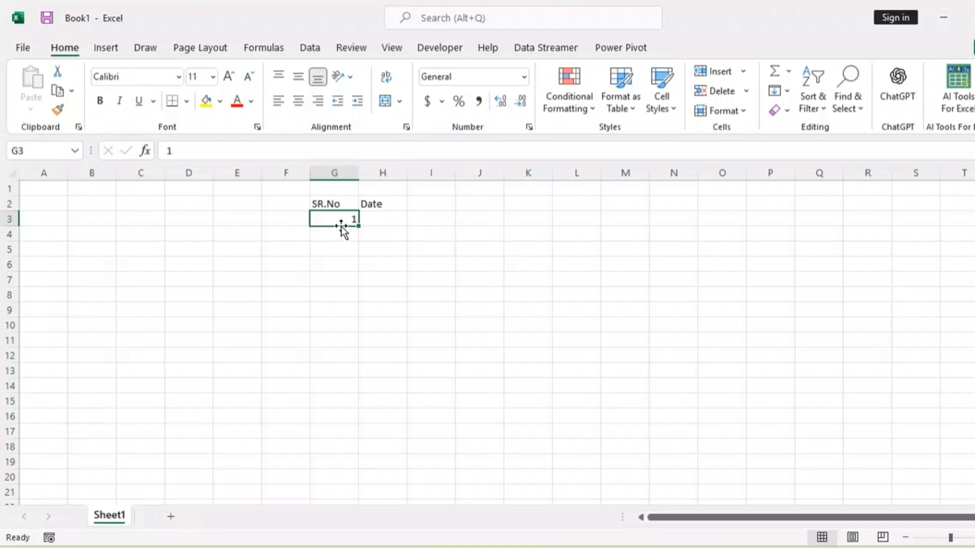
key(alt)
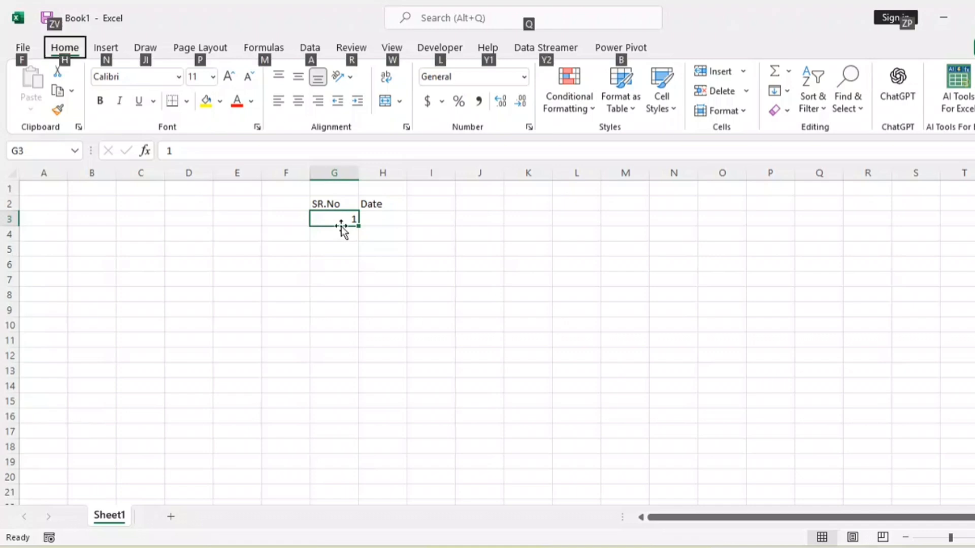
key(h)
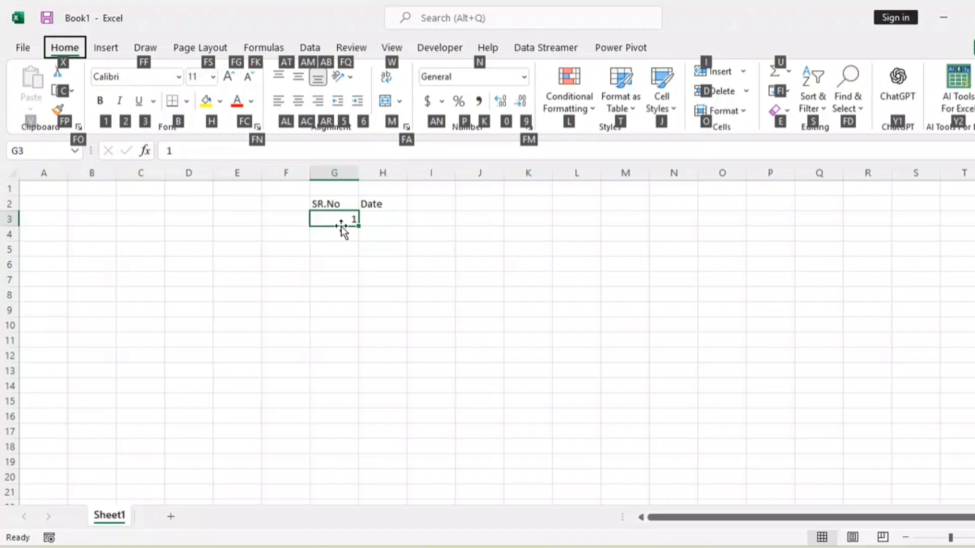
key(f)
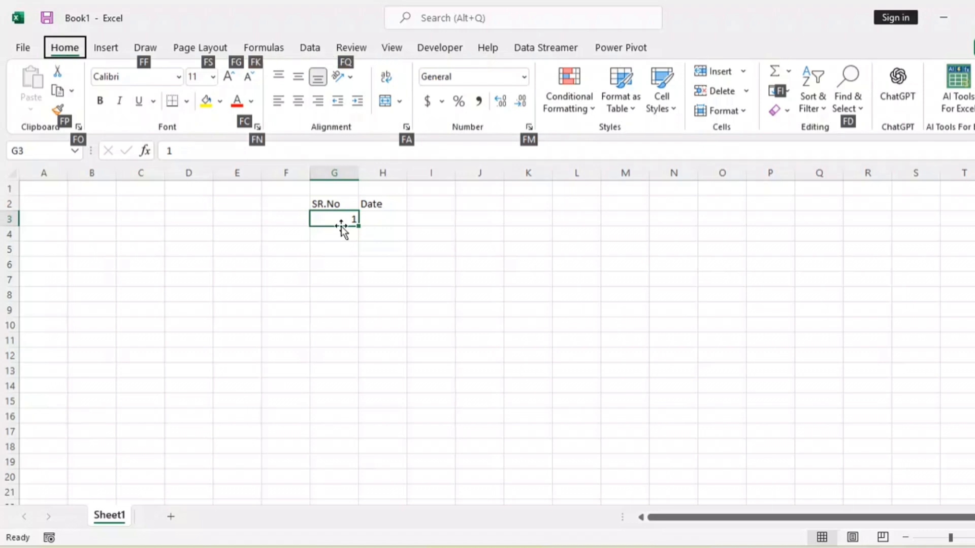
key(i)
key(s)
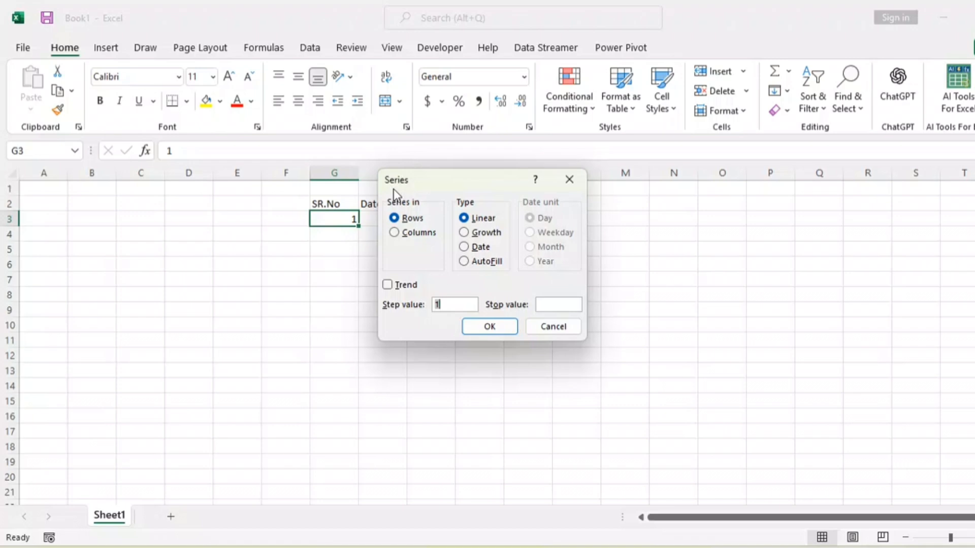
click(394, 233)
click(551, 305)
text(365)
click(498, 327)
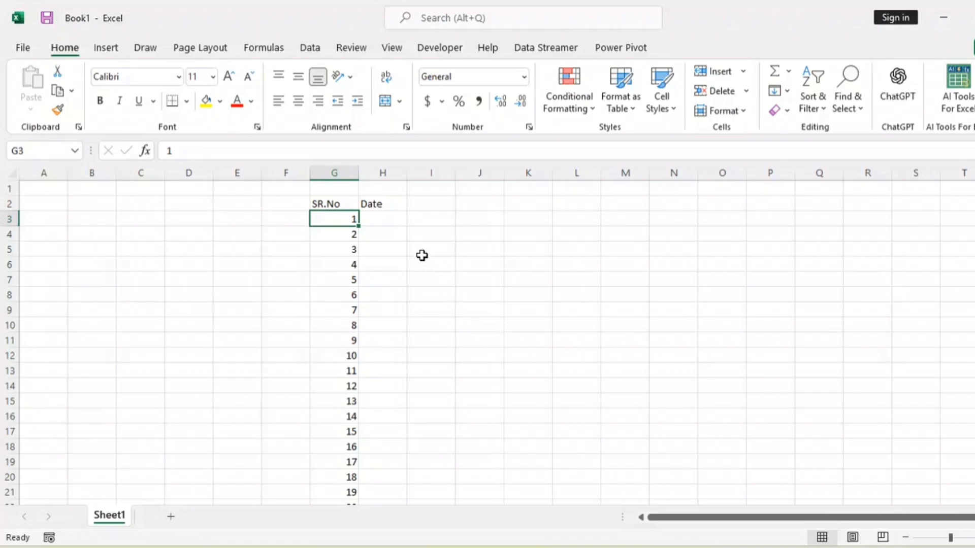
Step: Enter 1/1/2026 in H3 as the starting date beside serial number 1
click(382, 219)
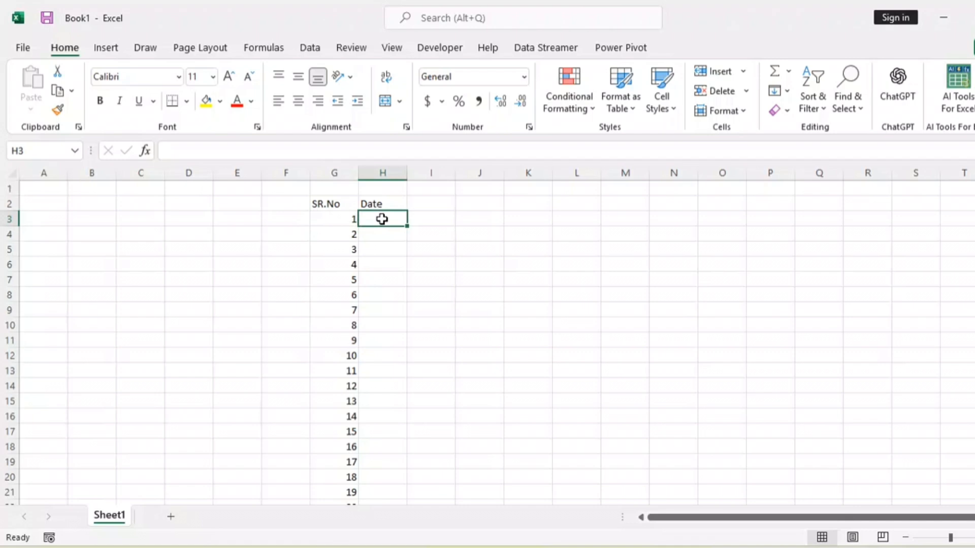
text(1)
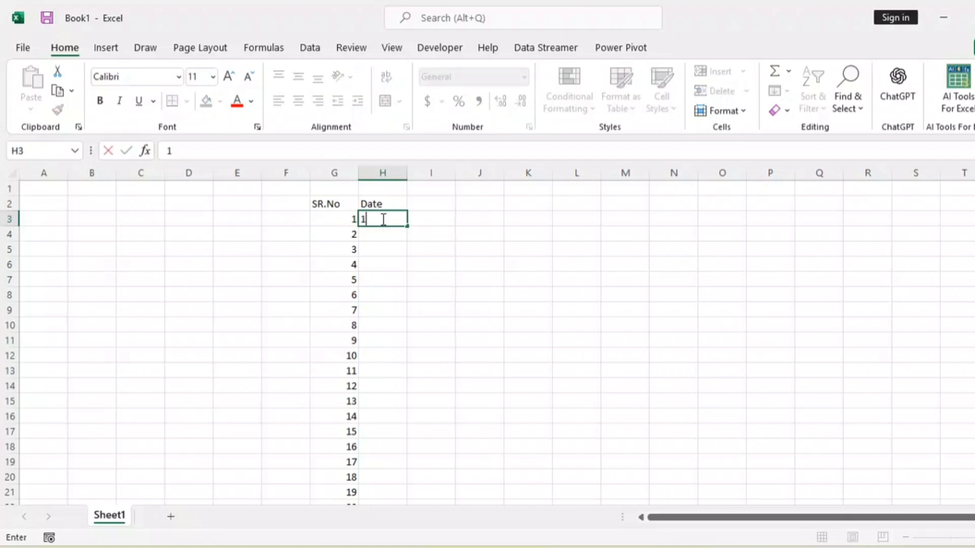
text(/1/2026)
key(alt)
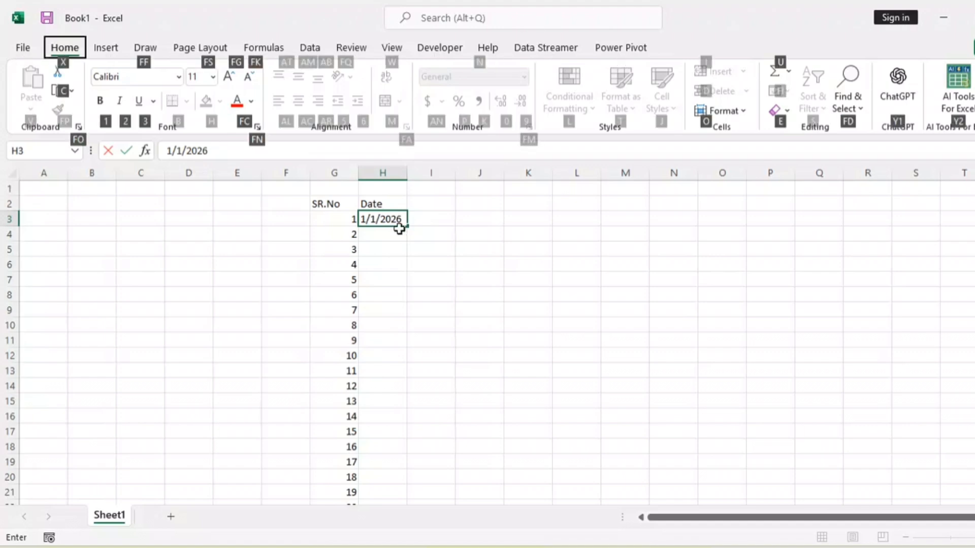
key(f)
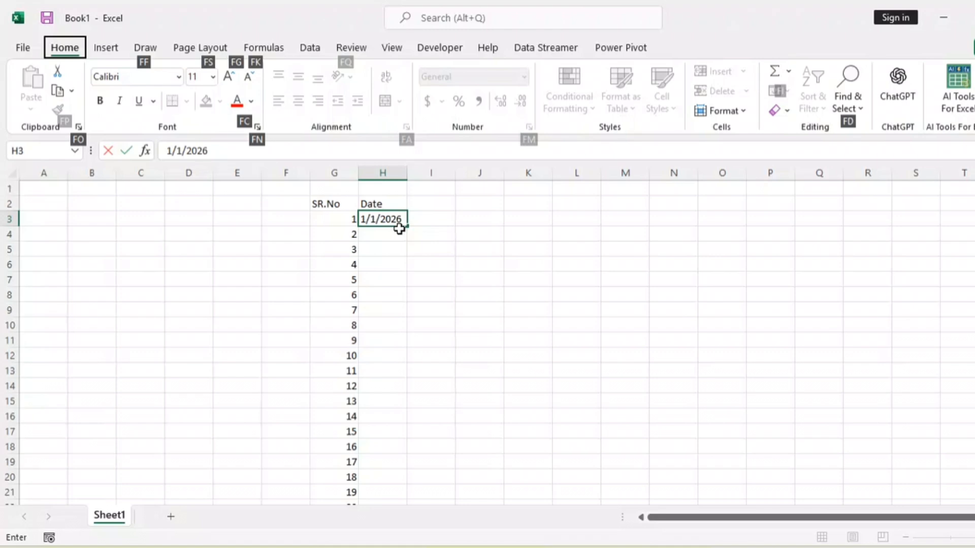
key(s)
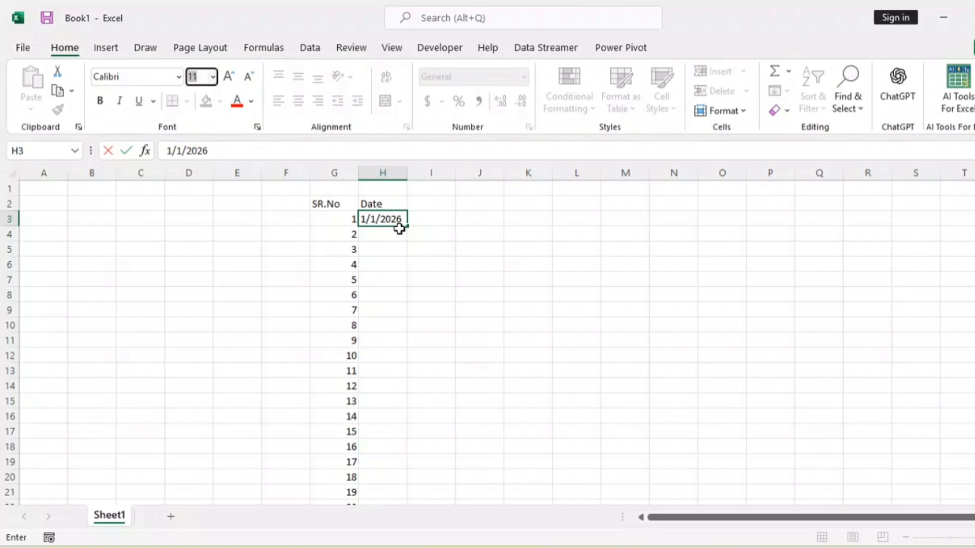
click(429, 251)
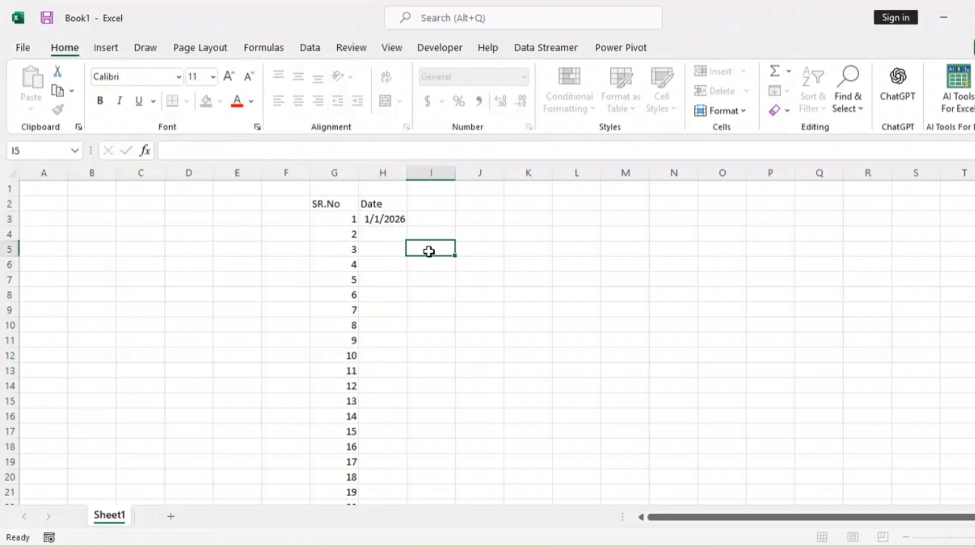
Step: Fill H3:H367 with consecutive dates using a column Series of type AutoFill, after entering 365 as the stop value
drag(391, 221, 381, 473)
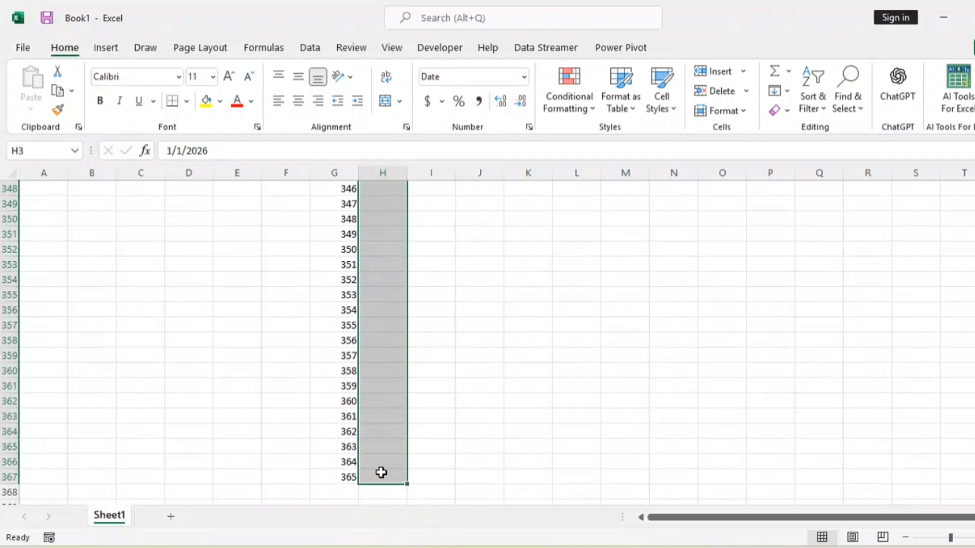
key(alt)
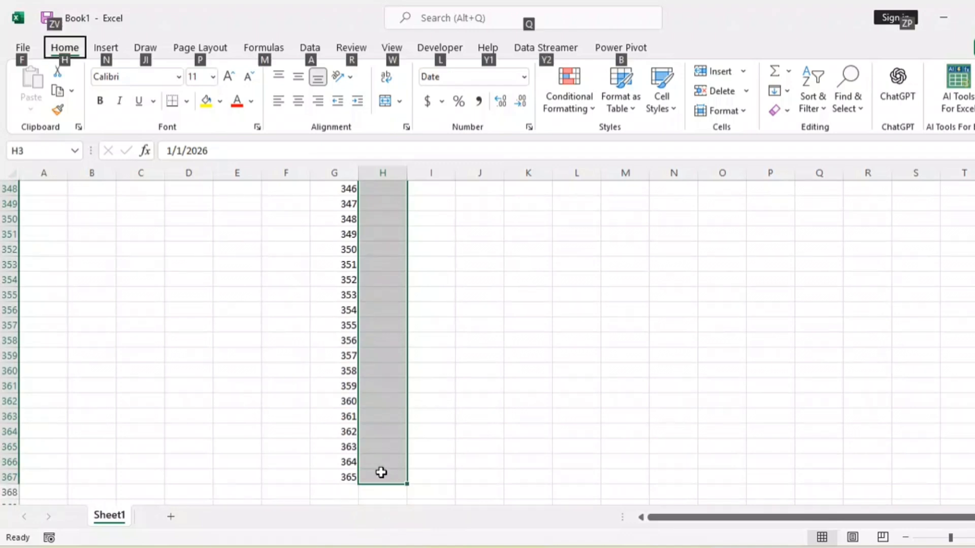
key(h)
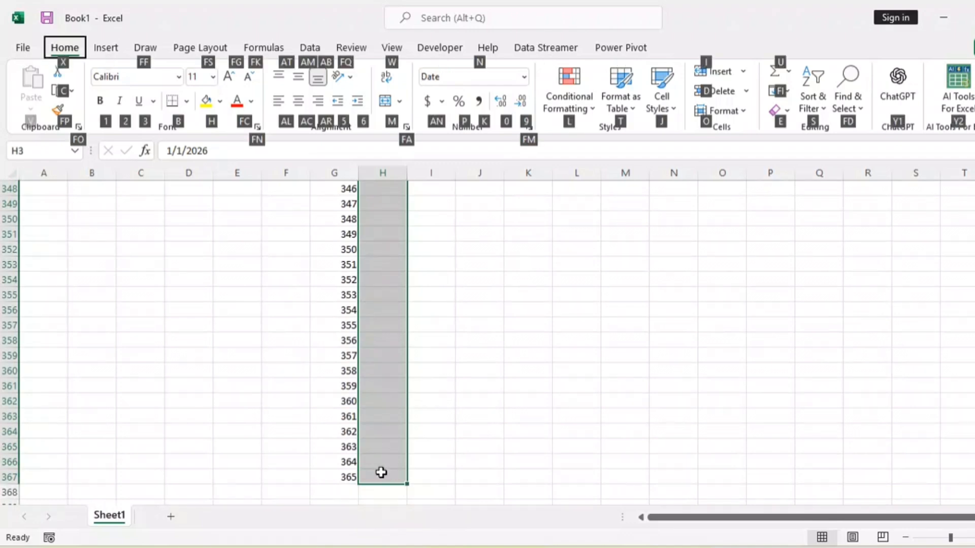
key(f)
key(i)
key(s)
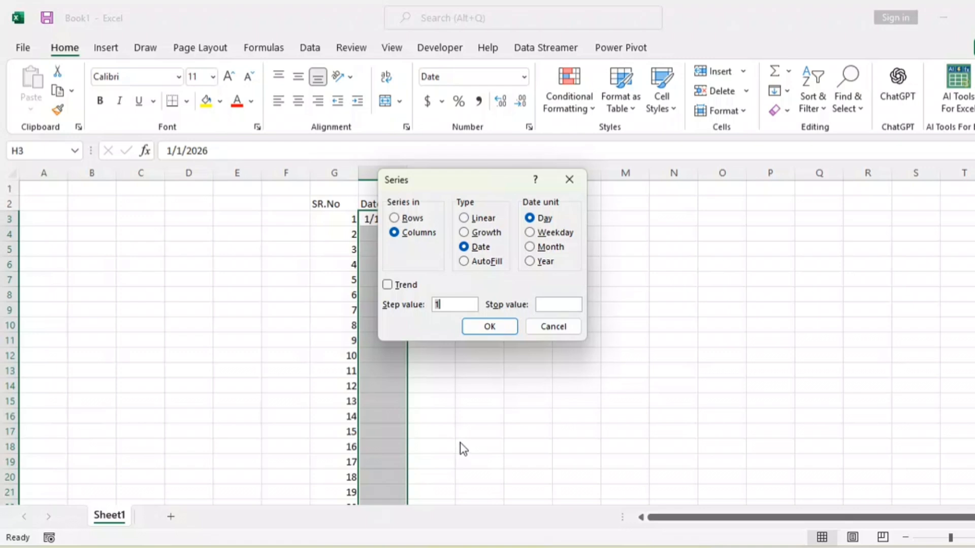
click(550, 305)
text(365)
click(472, 265)
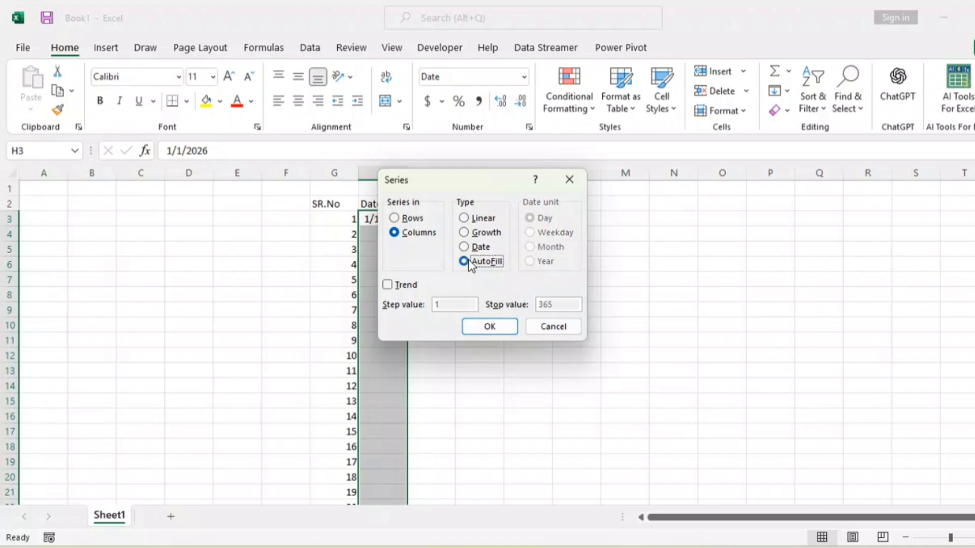
click(488, 327)
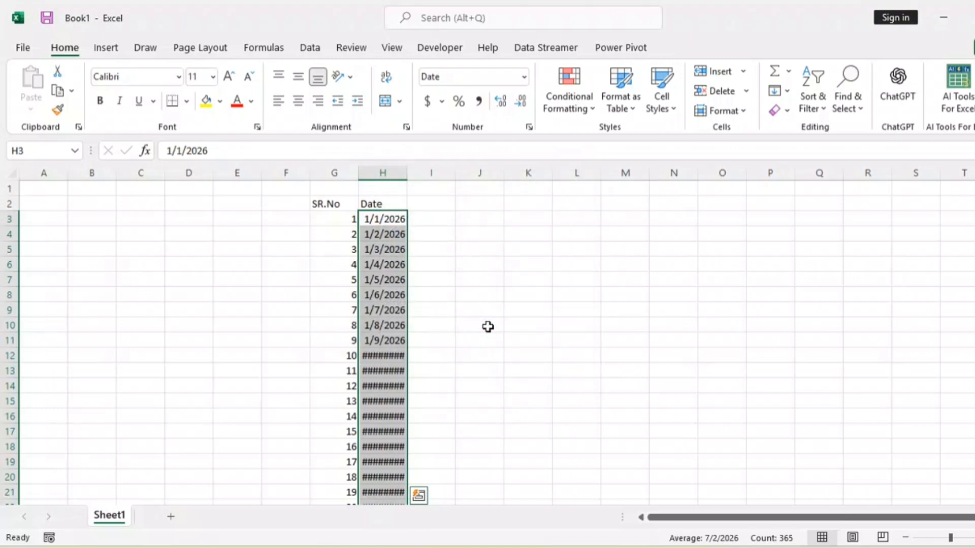
Step: Widen column H to fit the full dates and check the date list's last entry before returning to its header
drag(406, 172, 437, 172)
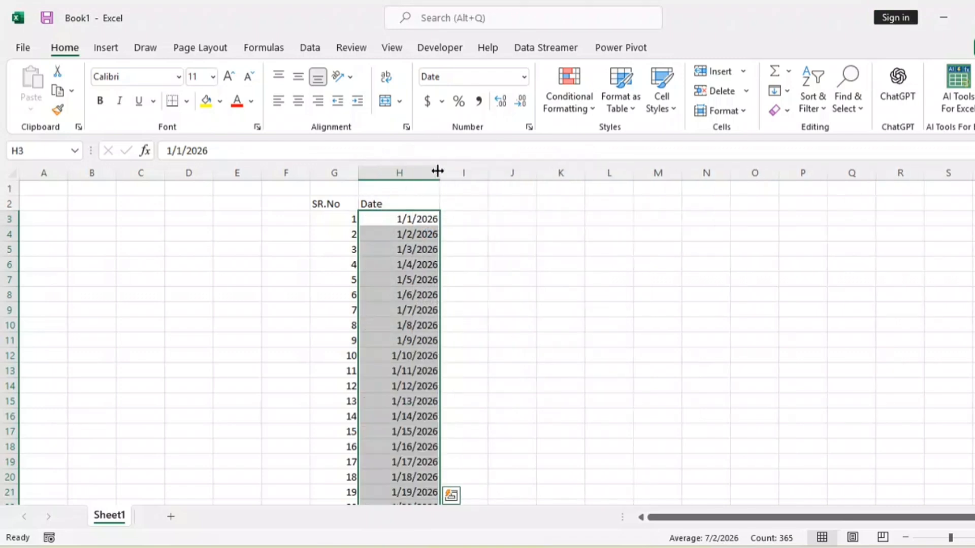
click(425, 222)
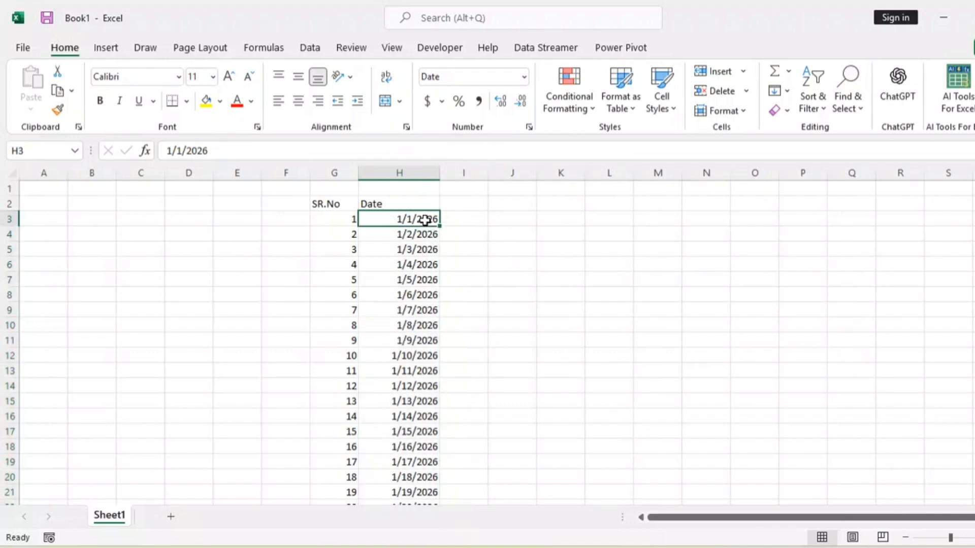
key(ctrl+Down)
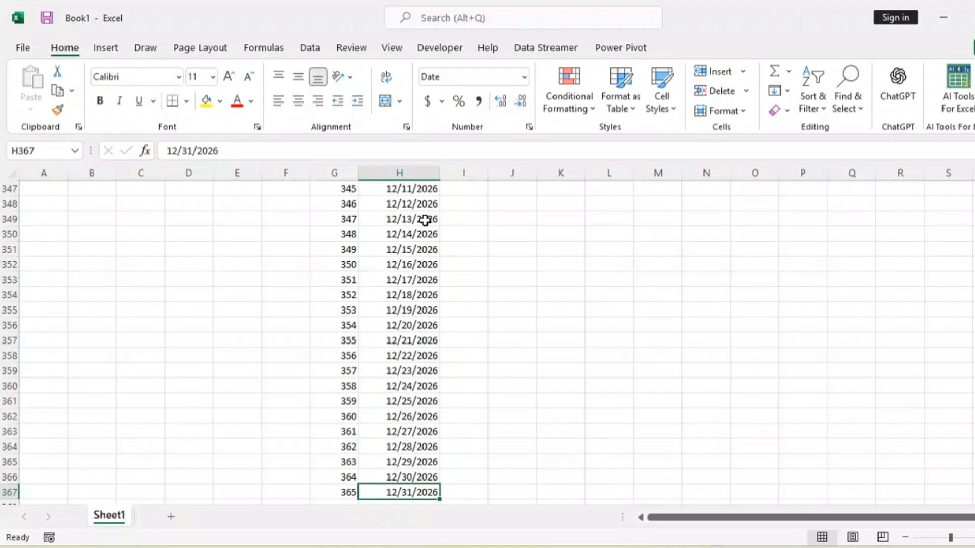
key(ctrl+Up)
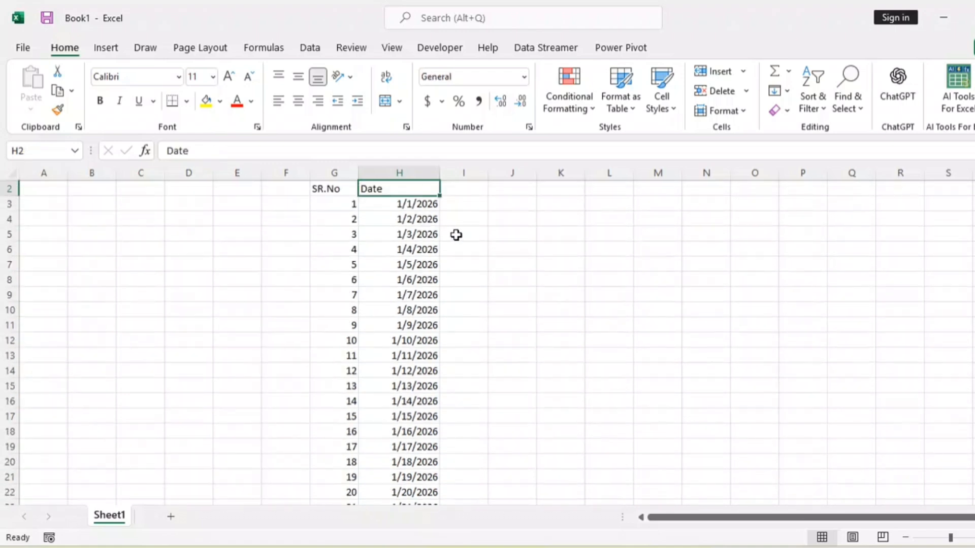